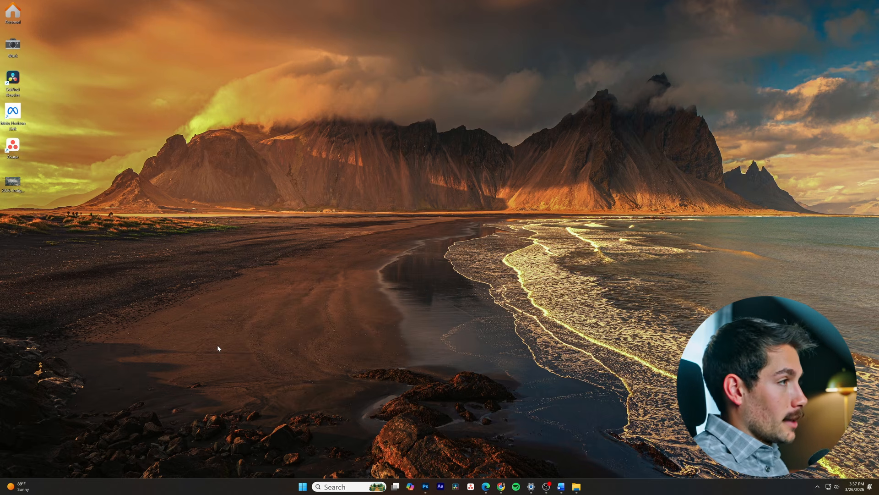
- Open Task Manager, enlarge its window and sort the running processes by CPU usage
key("ctrl+shift+Escape")
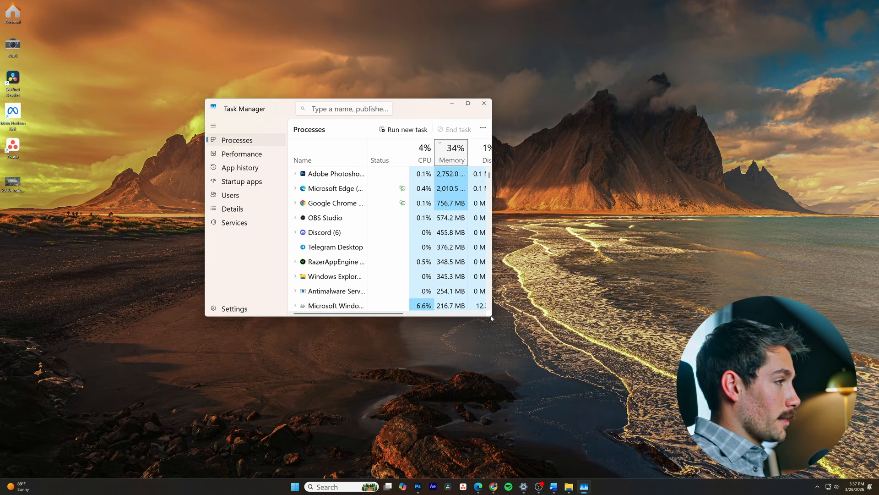
left_click_drag(491, 318, 733, 448)
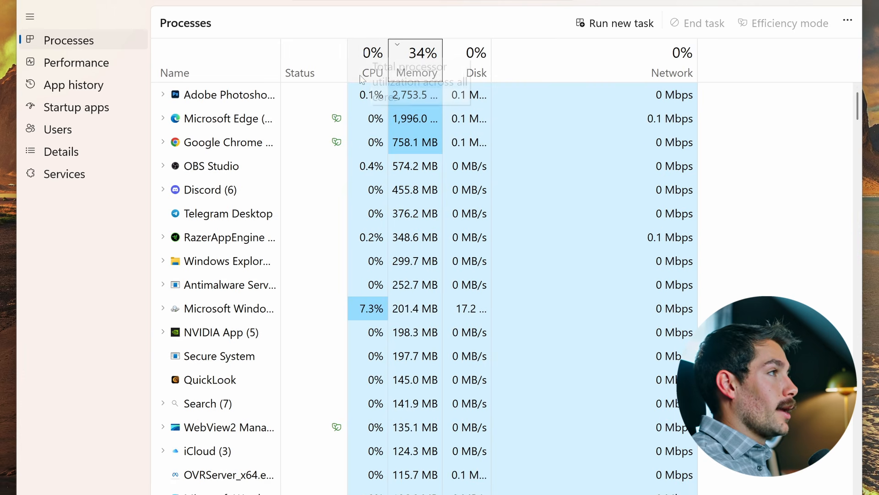
left_click(370, 64)
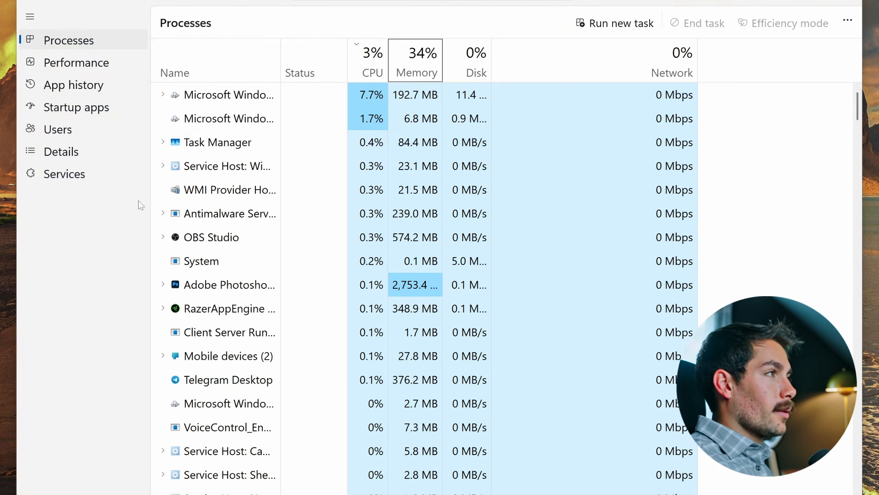
- Review the startup apps in Task Manager, checking the status and startup impact of each entry through the list
left_click(101, 113)
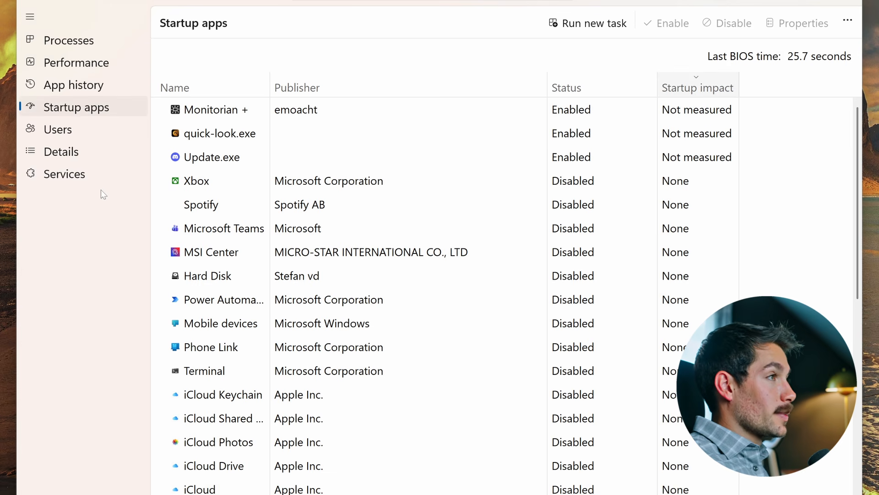
mouse_move(674, 125)
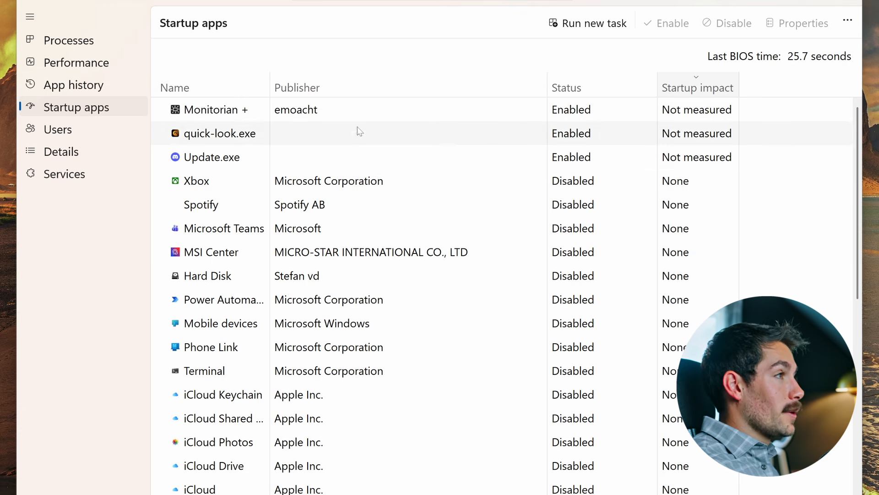
scroll(527, 426, "down", 5)
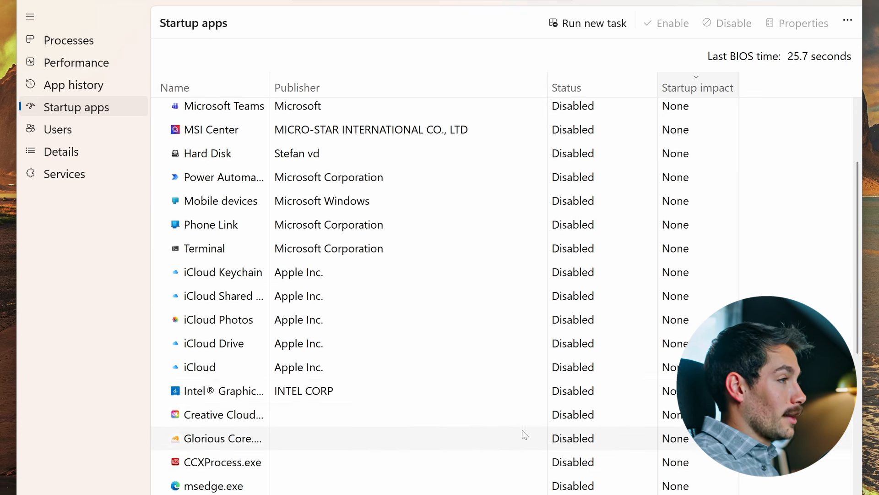
scroll(524, 434, "down", 2)
scroll(481, 298, "up", 5)
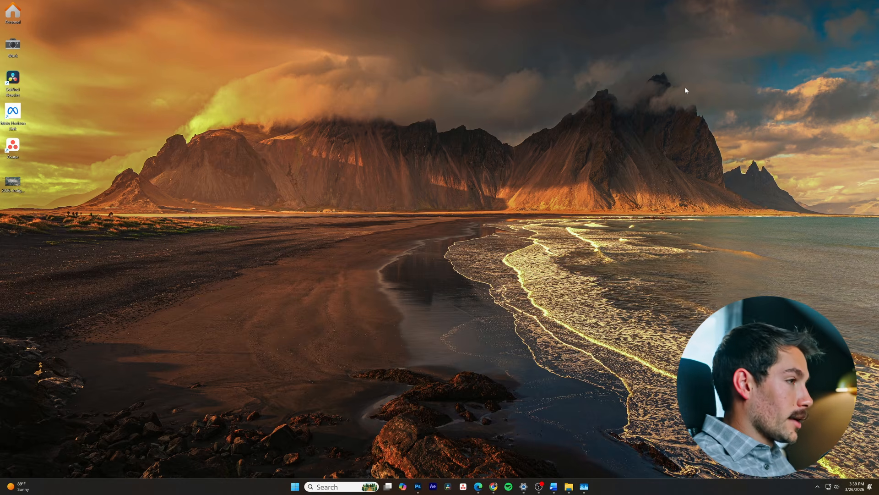
- Open the Windows folder "prefetch" through Run and permanently delete everything in it
key("super+r")
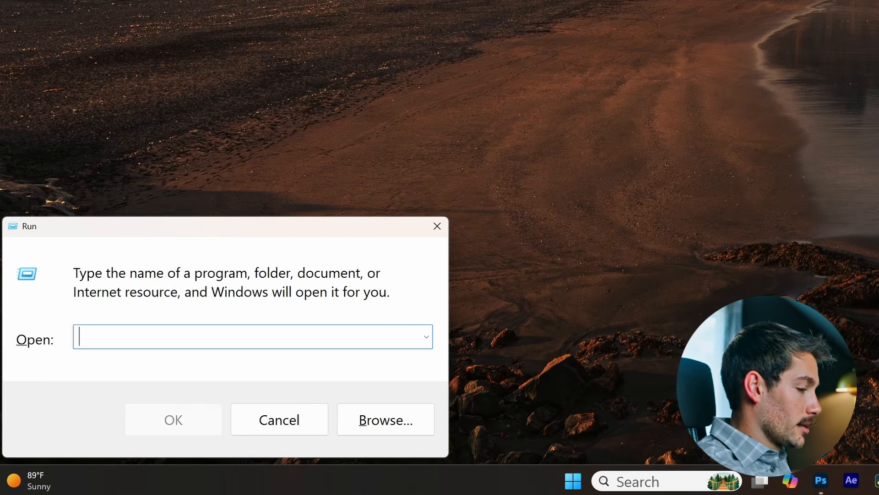
type("pret")
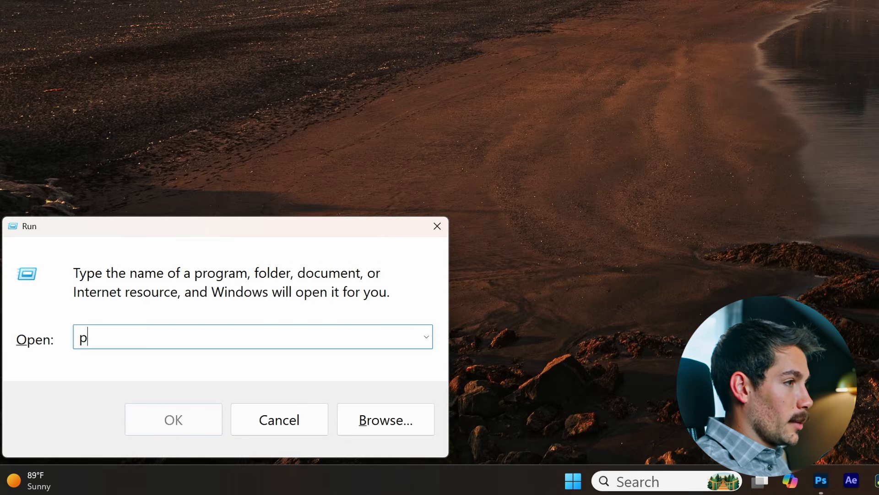
type("etch")
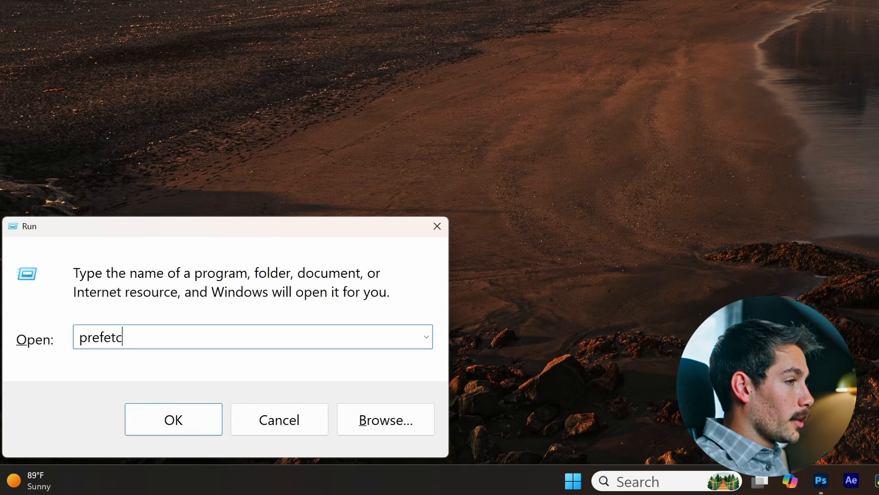
key("Return")
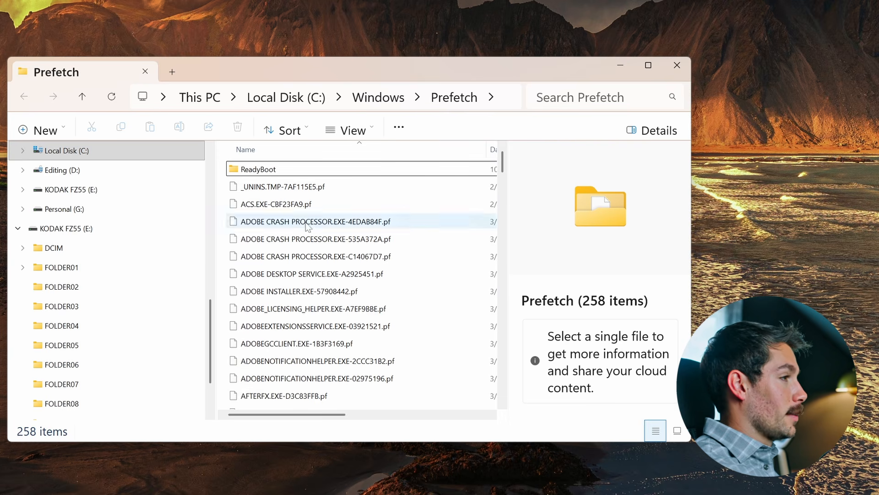
key("ctrl+a")
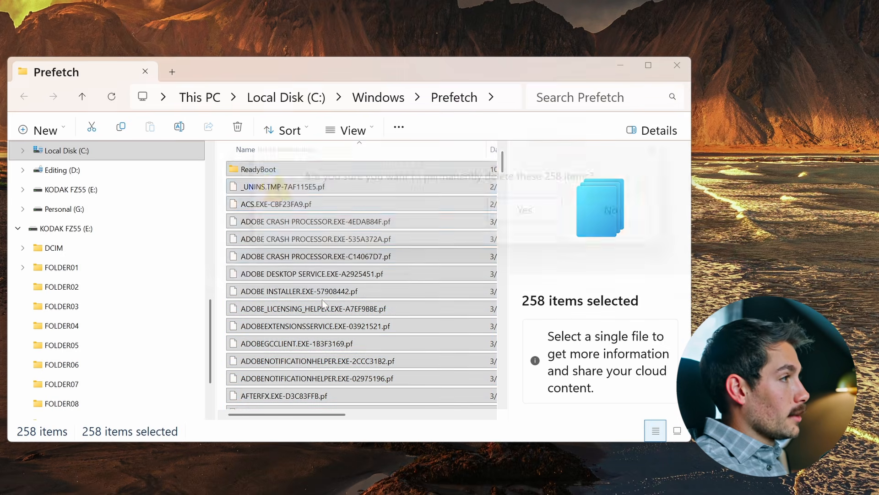
key("shift+Delete")
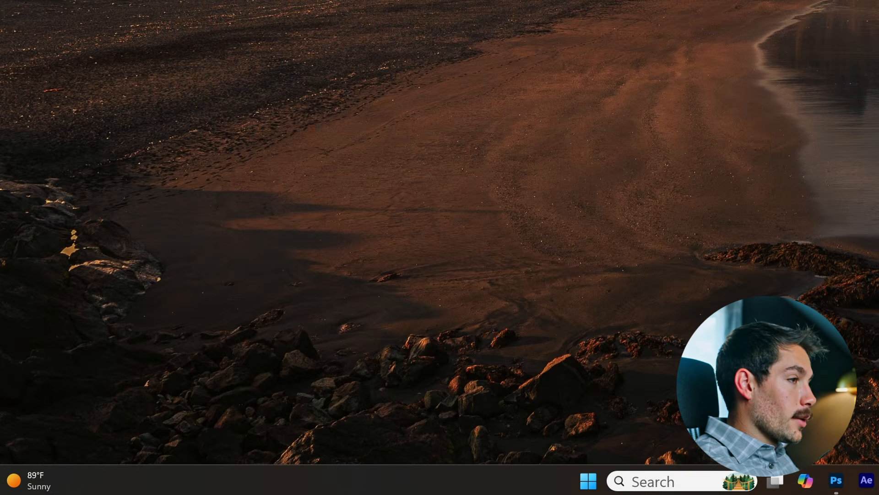
- Open the Windows "temp" folder through Run and grant permanent access to it
key("super+r")
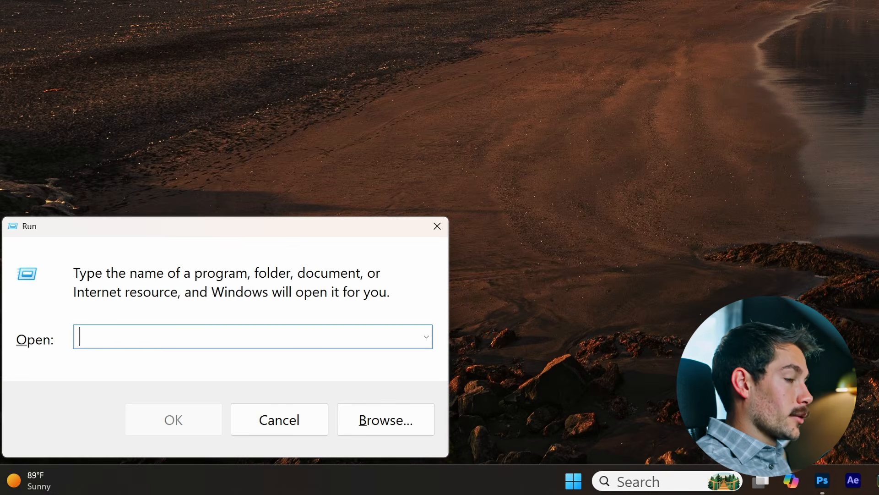
type("temp")
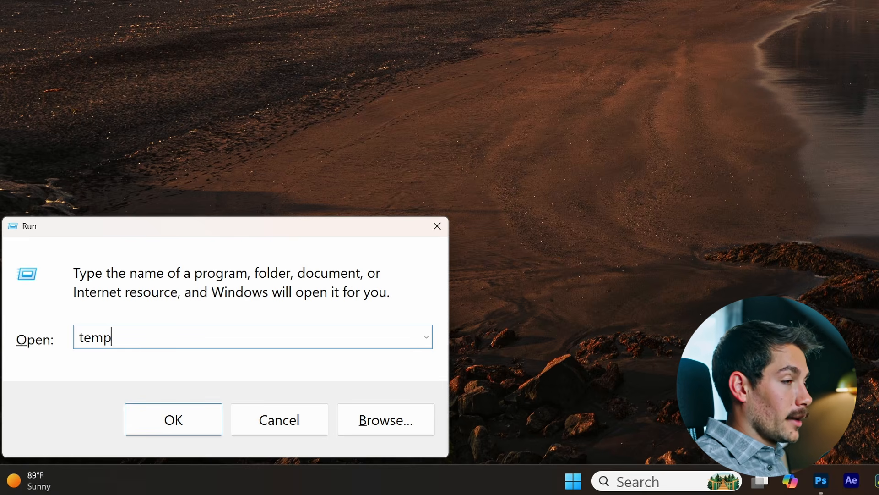
key("Return")
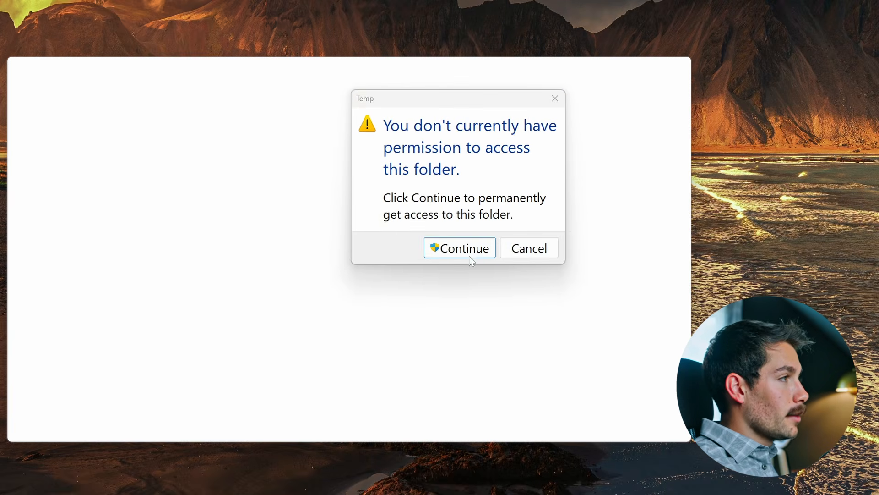
left_click(464, 255)
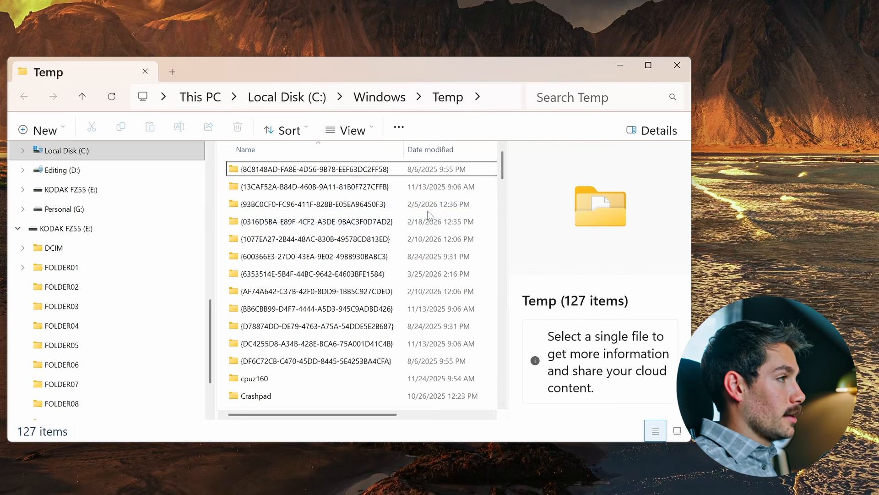
- Permanently delete all items in the Windows Temp folder, granting administrator permission for all current items
left_click(377, 226)
key("ctrl+a")
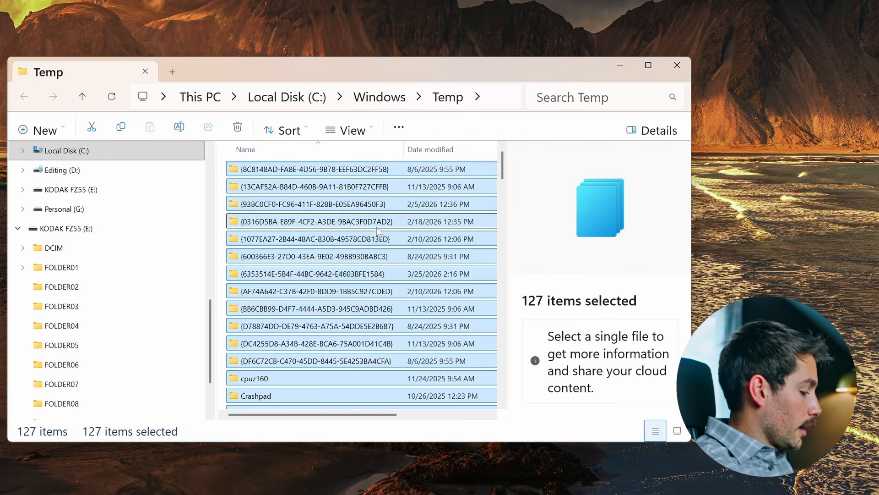
key("shift+Delete")
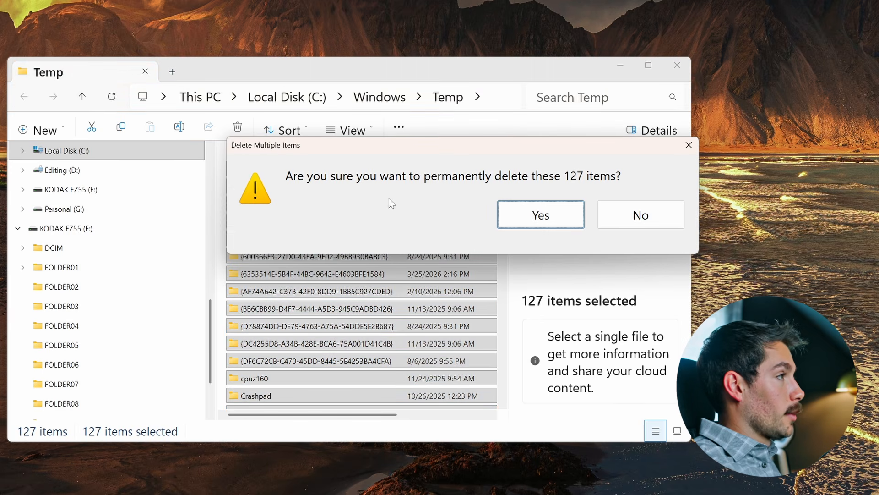
left_click(533, 224)
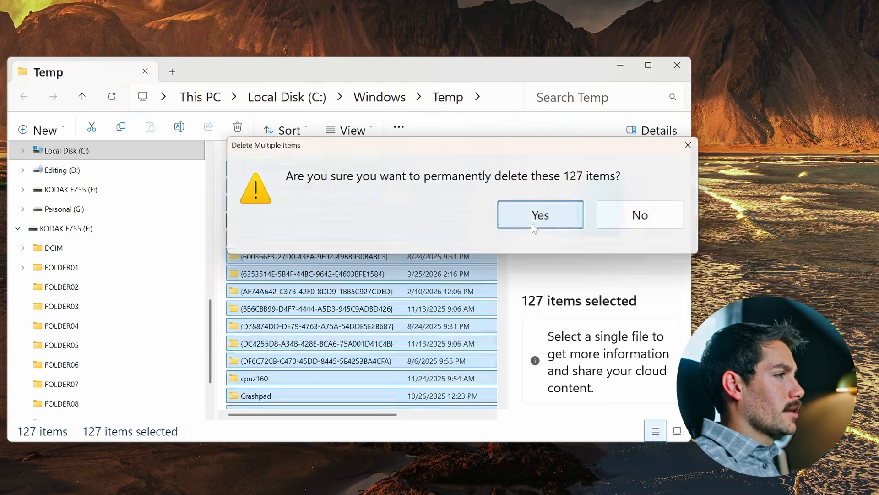
left_click(371, 222)
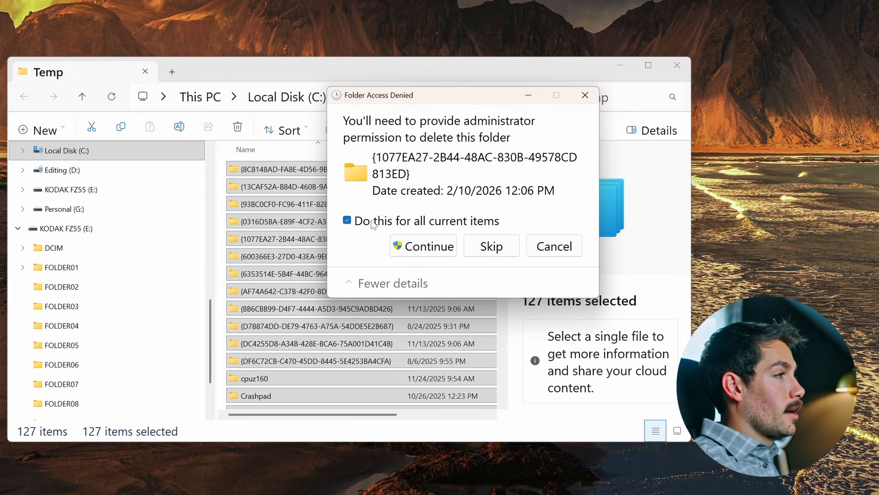
left_click(419, 246)
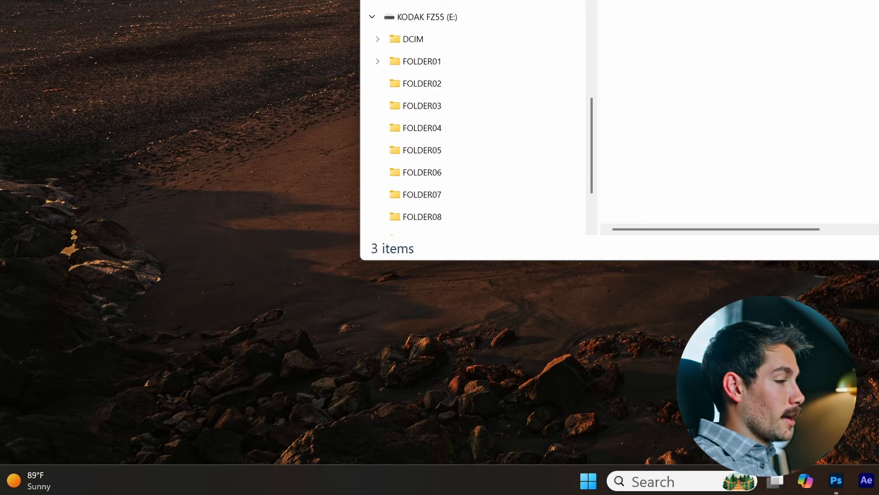
- Open the user account's temporary files folder by running "%temp%"
key("super+r")
type("%temp%")
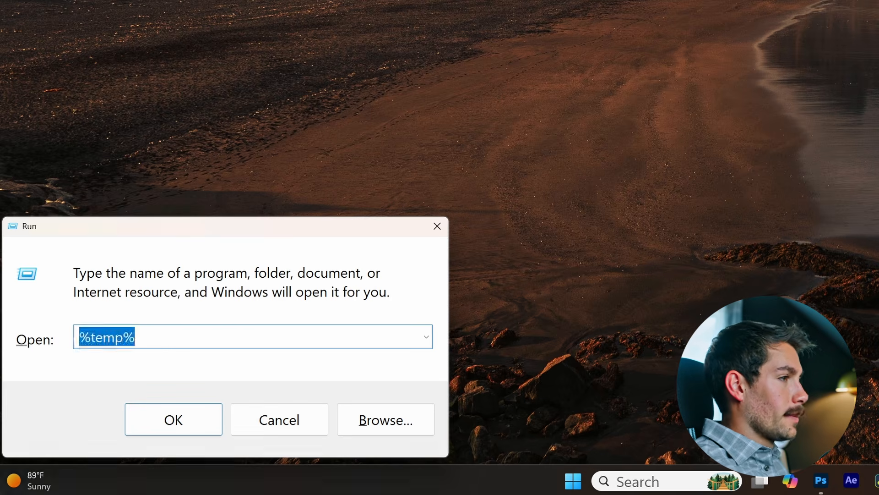
key("Return")
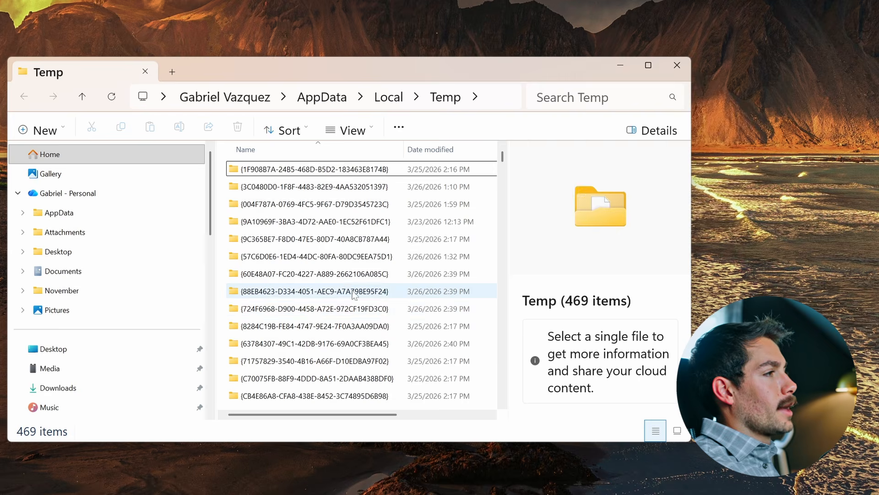
- Permanently delete all items in the user's Temp folder, applying the file-in-use choice to all current items
key("ctrl+a")
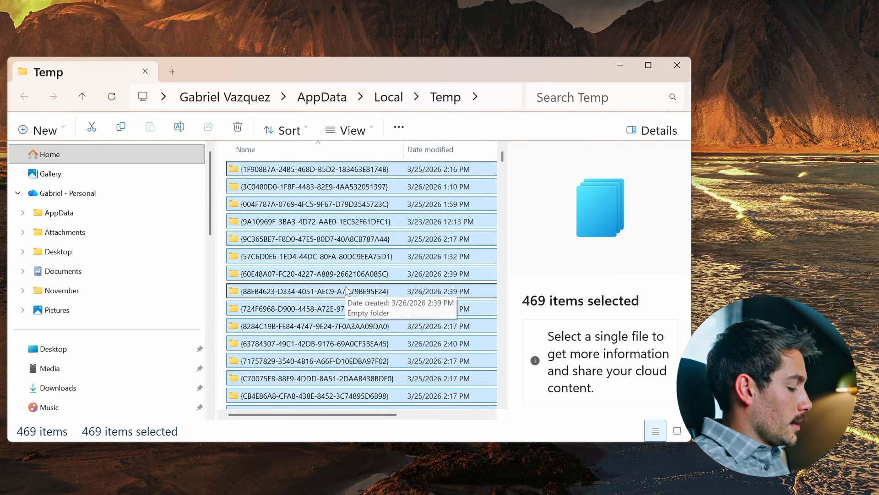
key("shift+Delete")
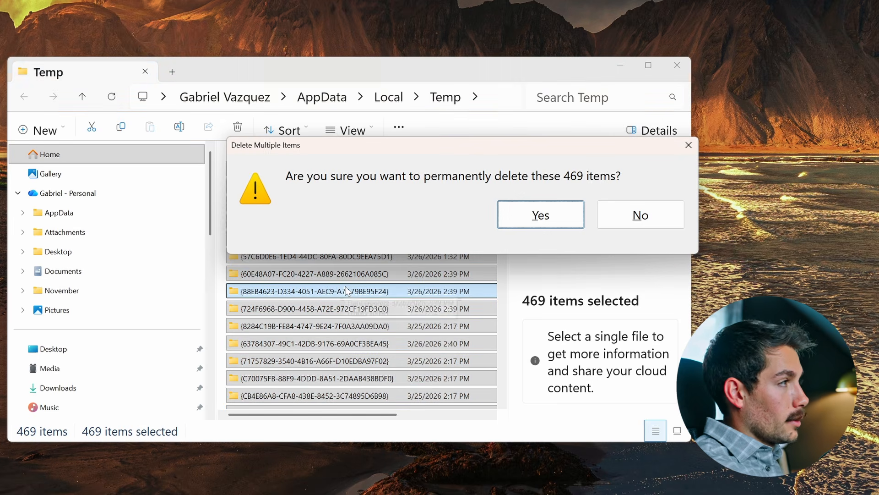
left_click(530, 216)
left_click(347, 270)
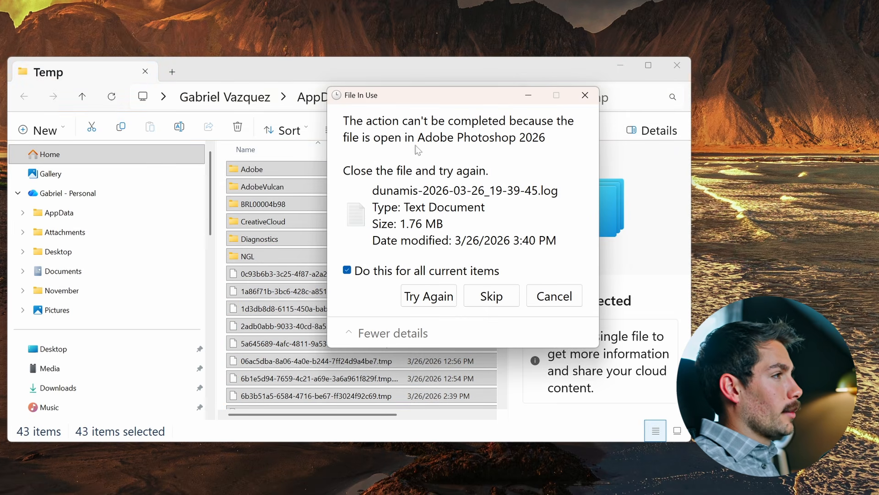
- Close Photoshop without saving the open document and retry deleting the temporary files it was using
right_click(425, 494)
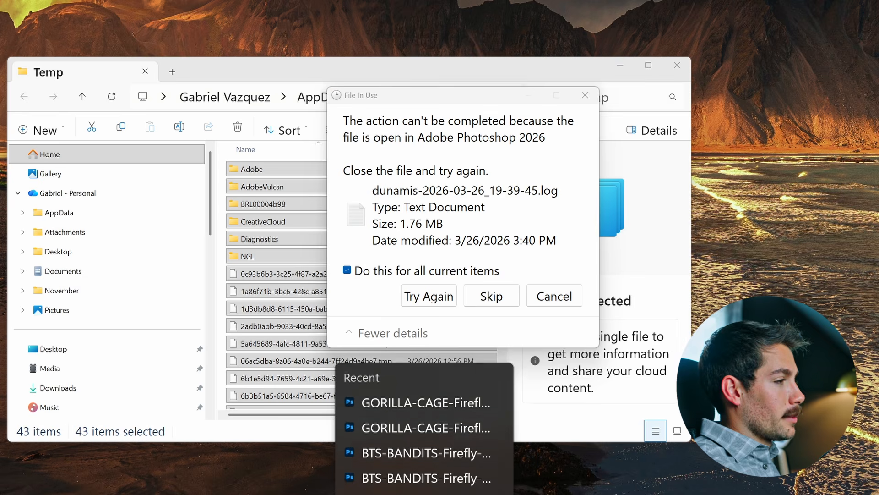
left_click(424, 494)
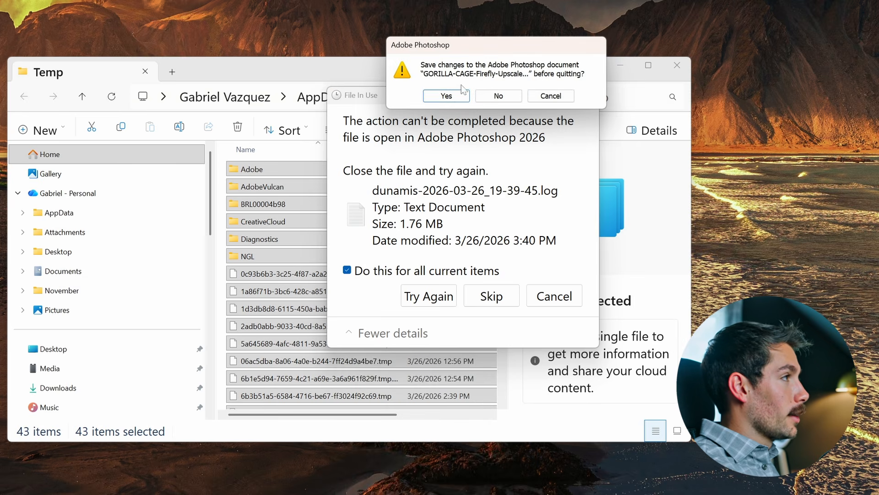
left_click(491, 97)
left_click(419, 297)
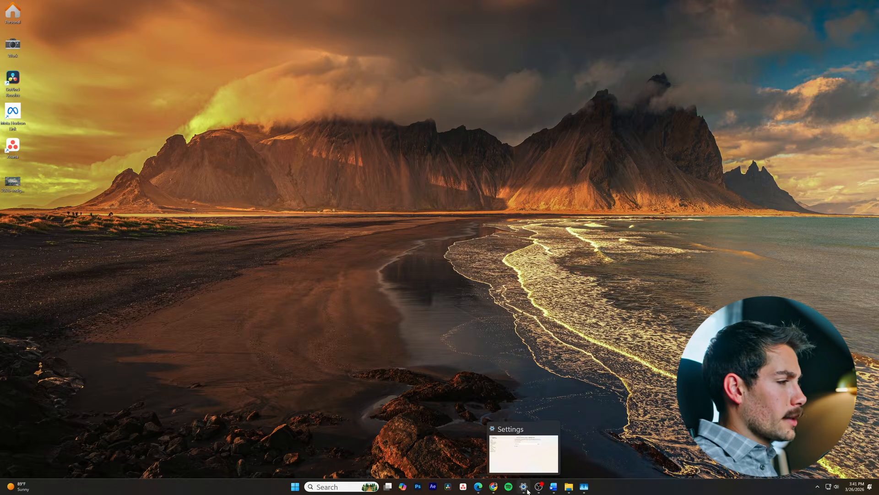
- Switch to Settings and check for new updates in Windows Update
left_click(523, 486)
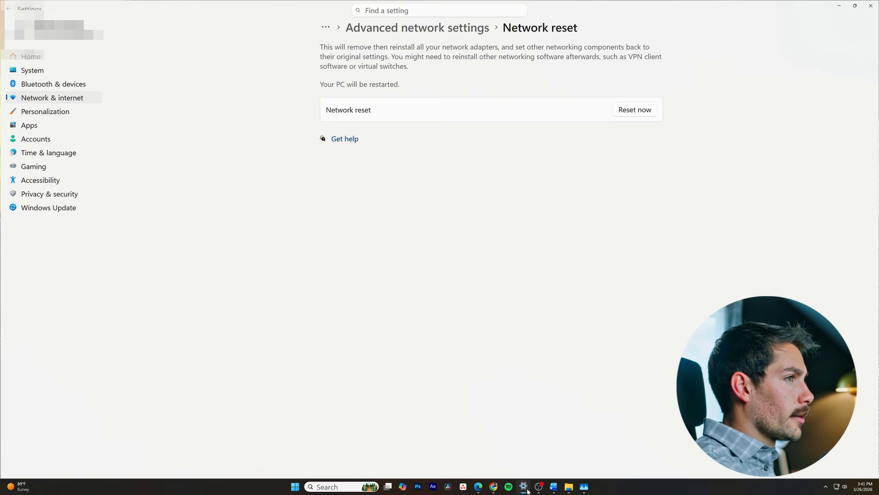
left_click(29, 210)
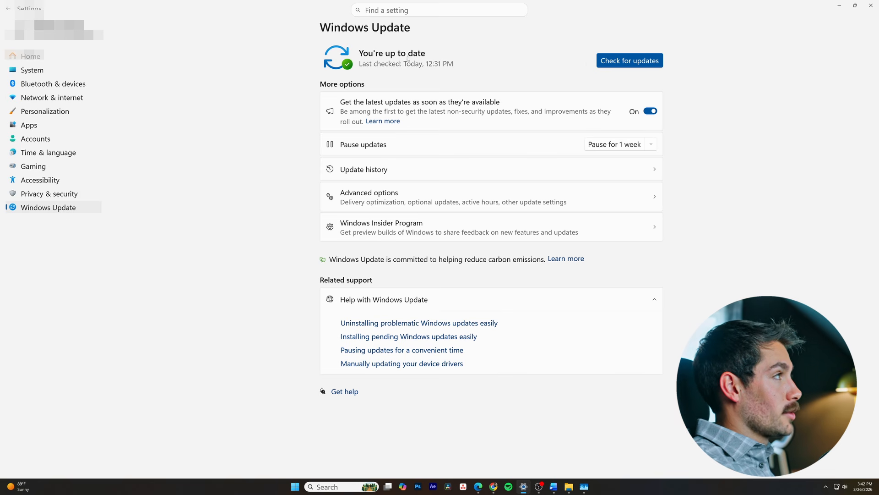
left_click(606, 60)
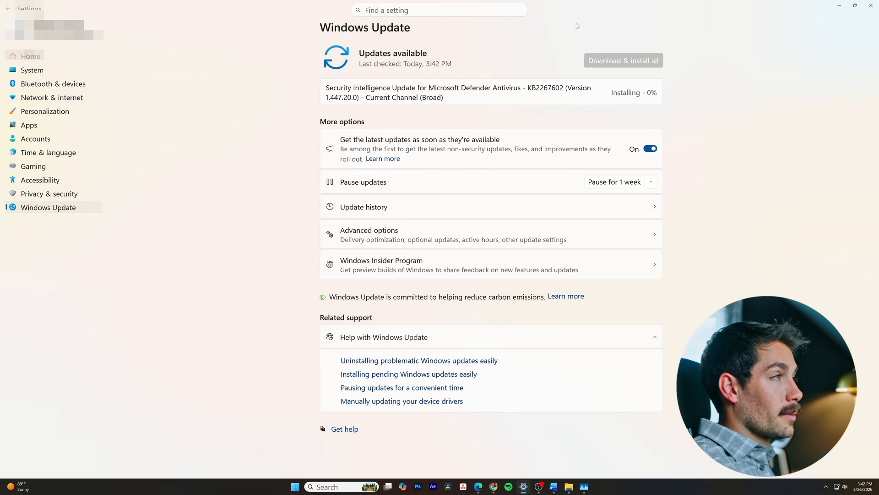
- Start a quick scan in the Virus & threat protection area of Windows Security
left_click(56, 196)
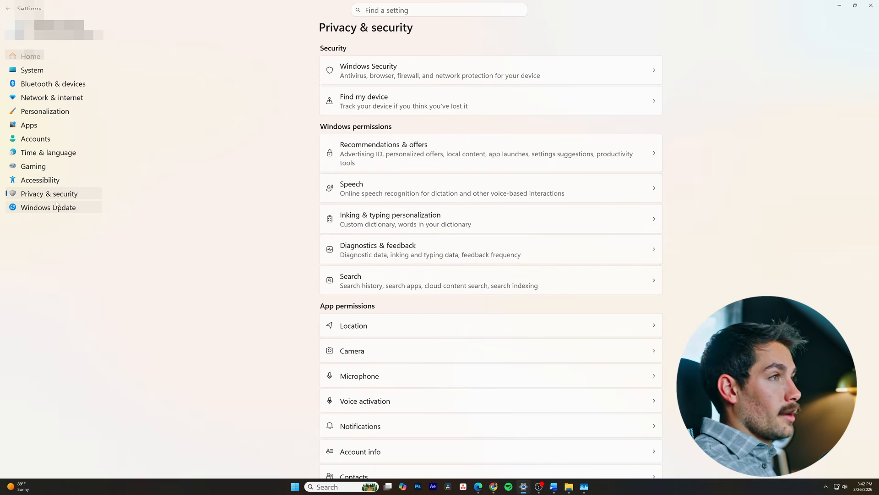
left_click(374, 75)
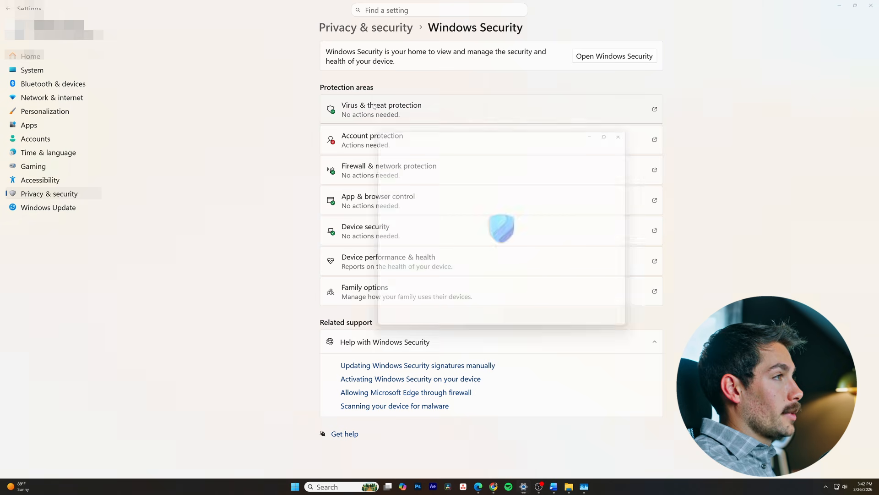
left_click(374, 107)
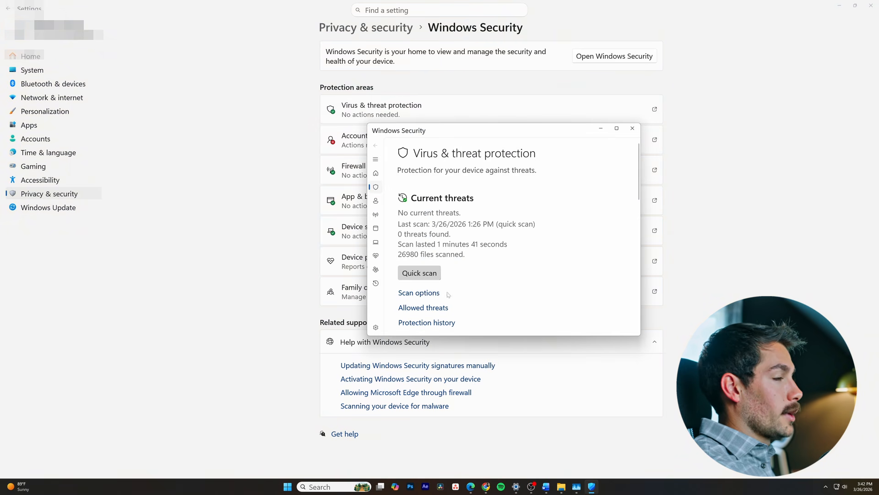
left_click(419, 272)
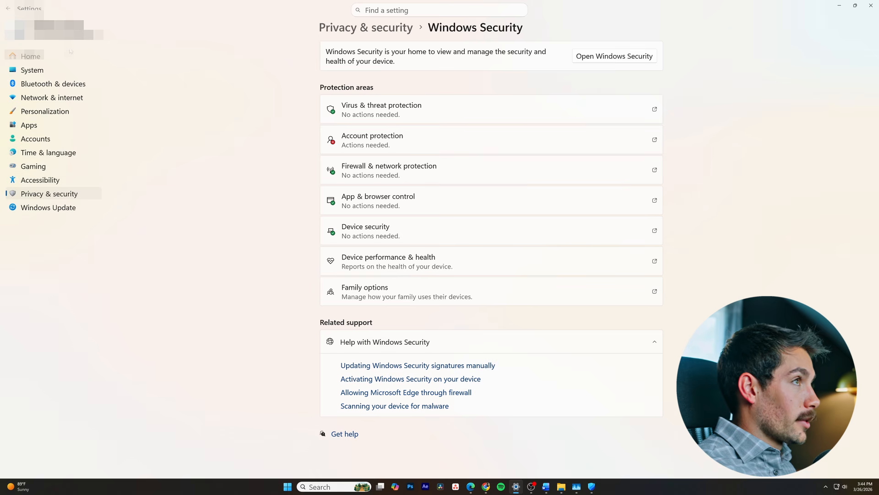
- Open the Storage Sense settings under System storage and review the cleanup schedules and cloud content options
left_click(33, 70)
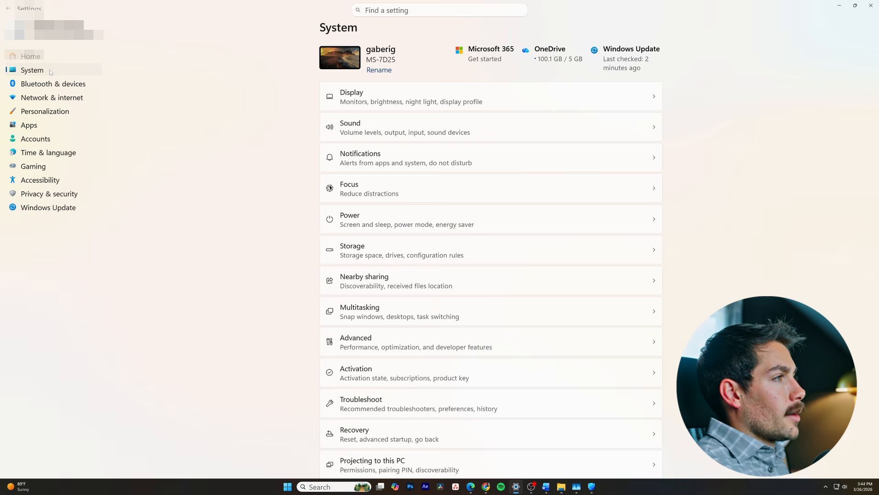
left_click(361, 251)
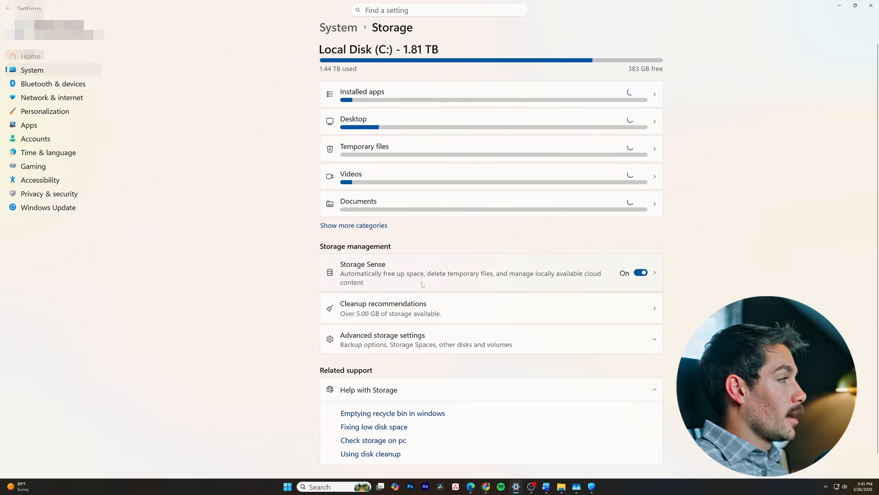
left_click(524, 288)
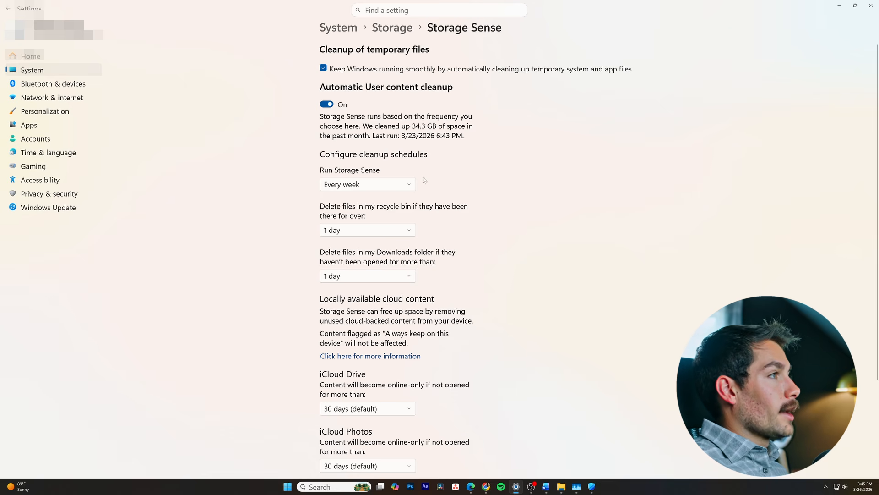
scroll(392, 205, "down", 3)
scroll(375, 225, "up", 3)
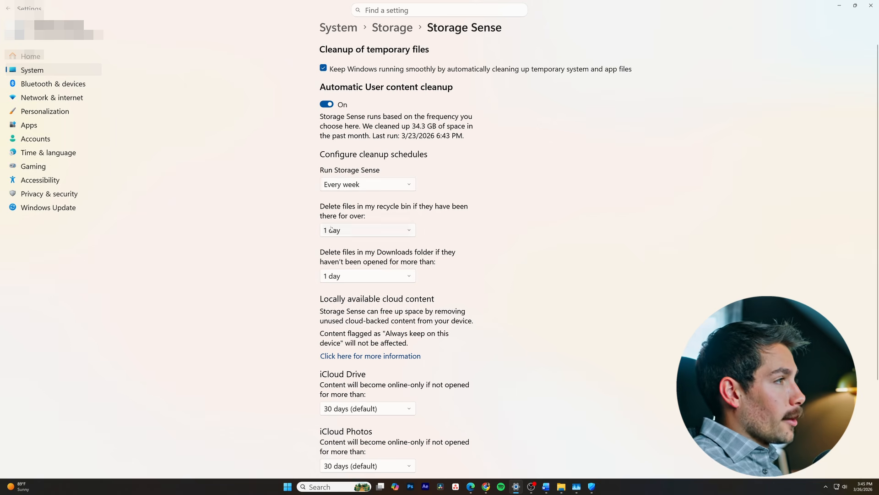
- Review the storage Cleanup recommendations, including large or unused files, and return to the Storage overview
left_click(399, 28)
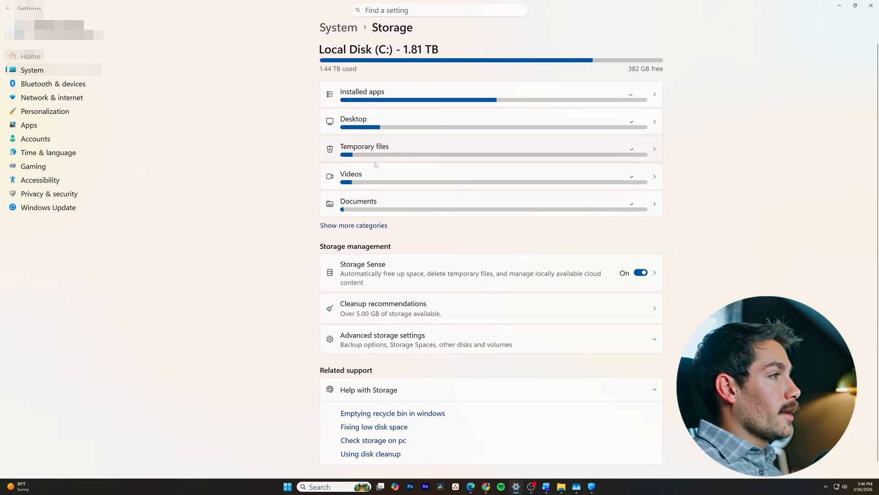
left_click(410, 320)
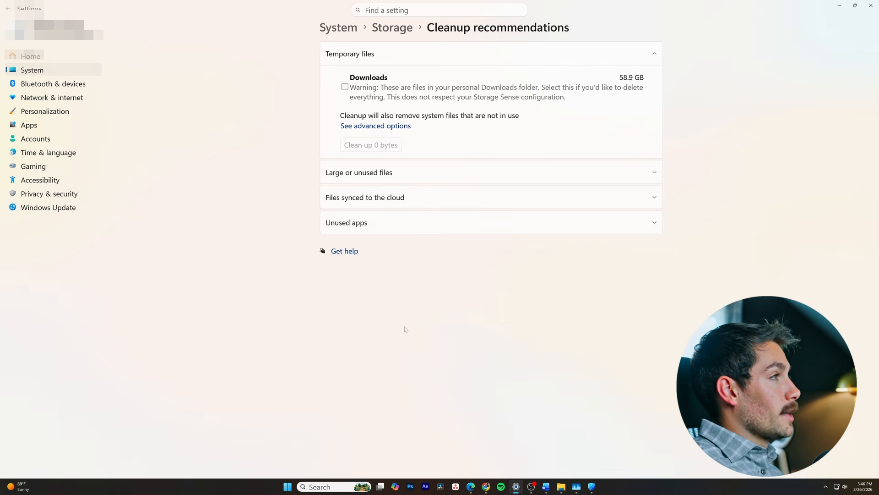
left_click(397, 179)
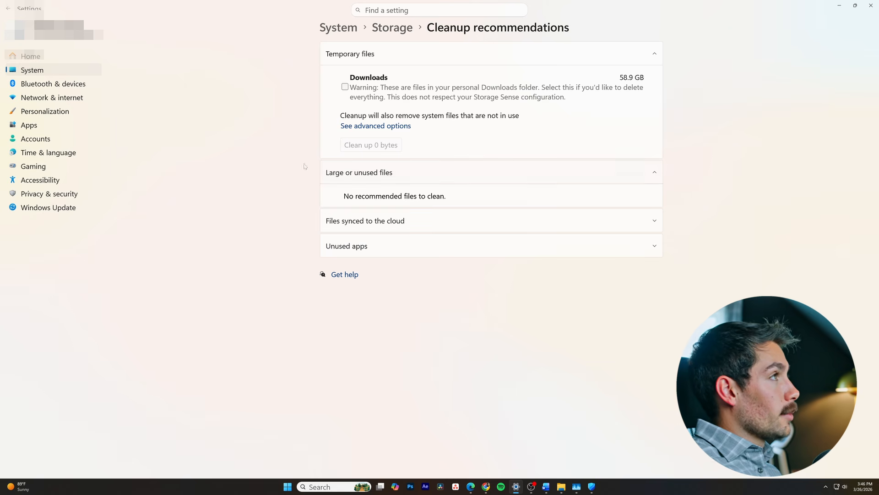
left_click(392, 28)
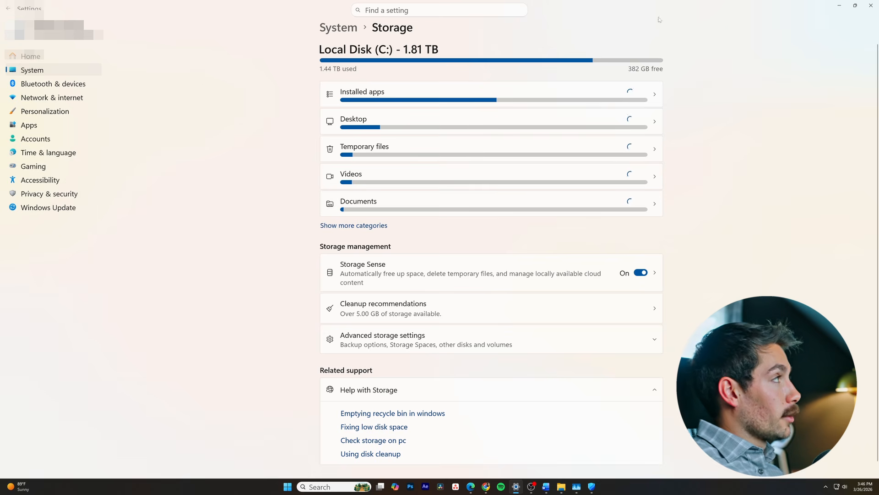
- Show the desktop and open Command Prompt as administrator, allowing it to make changes to the device
key("super+d")
key("super")
type("cmd")
left_click(486, 320)
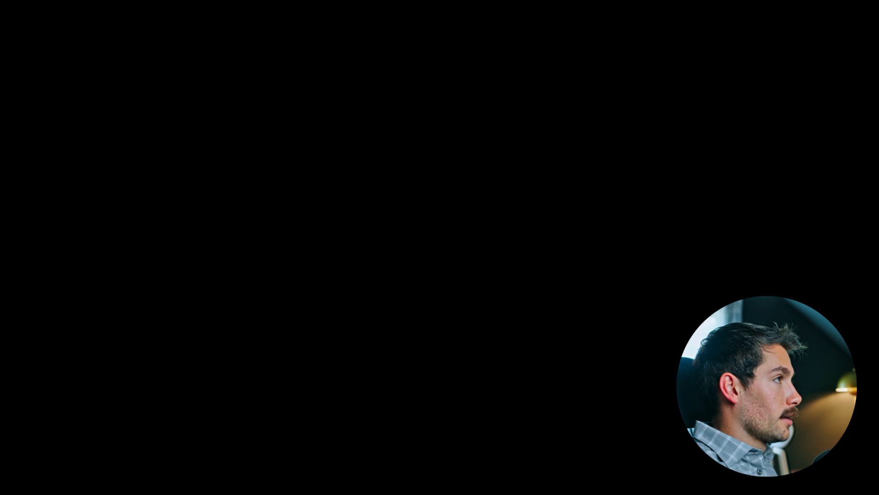
key("alt+y")
- Run chkdsk /f and answer Y to schedule the volume check for the next system restart
type("chks")
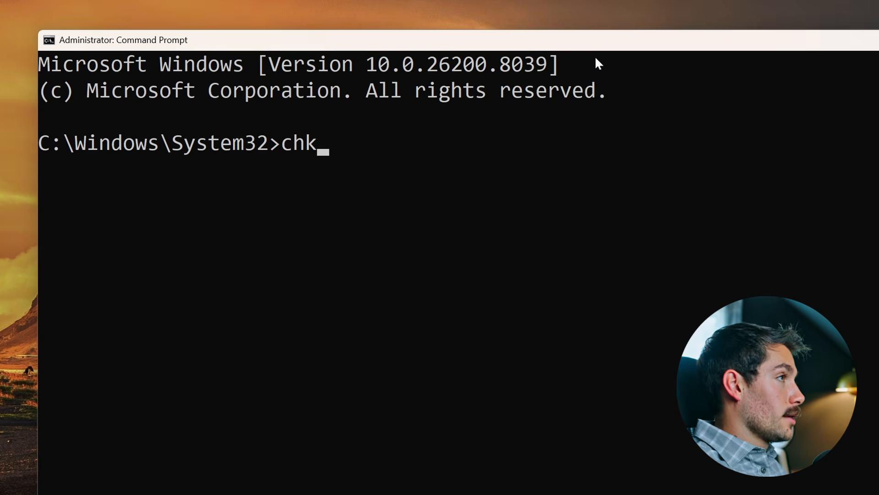
key("BackSpace")
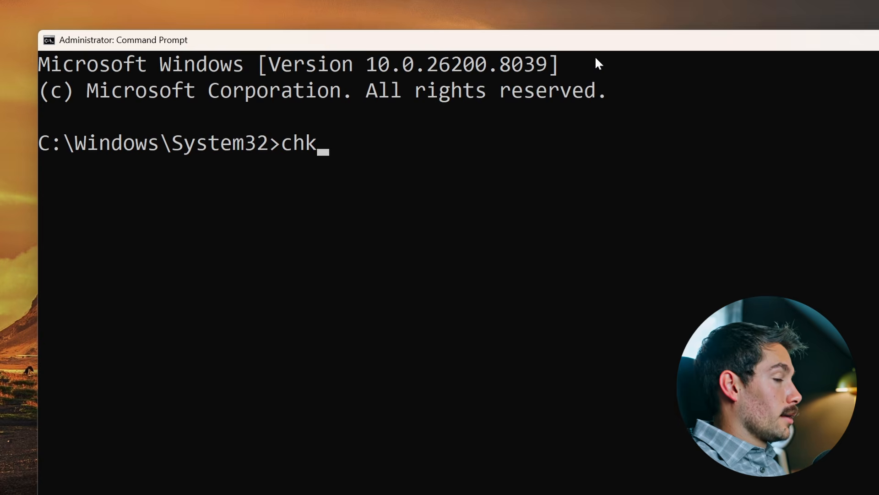
type("dsk ")
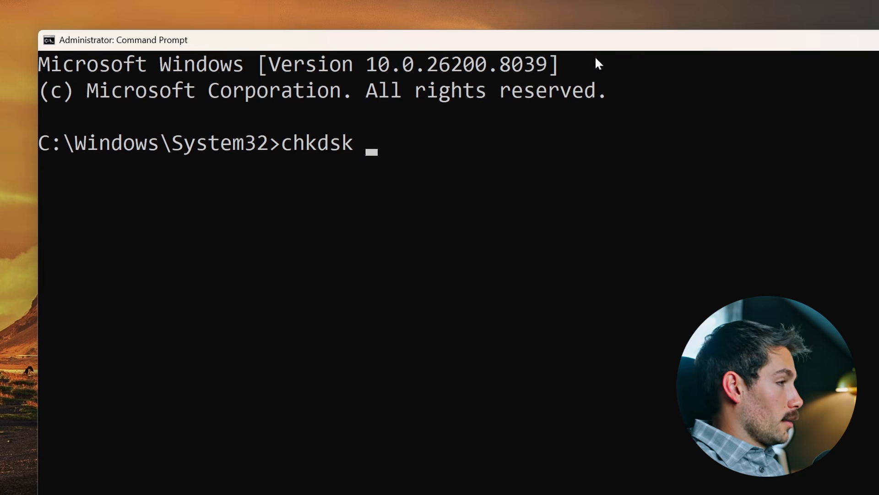
type("/f")
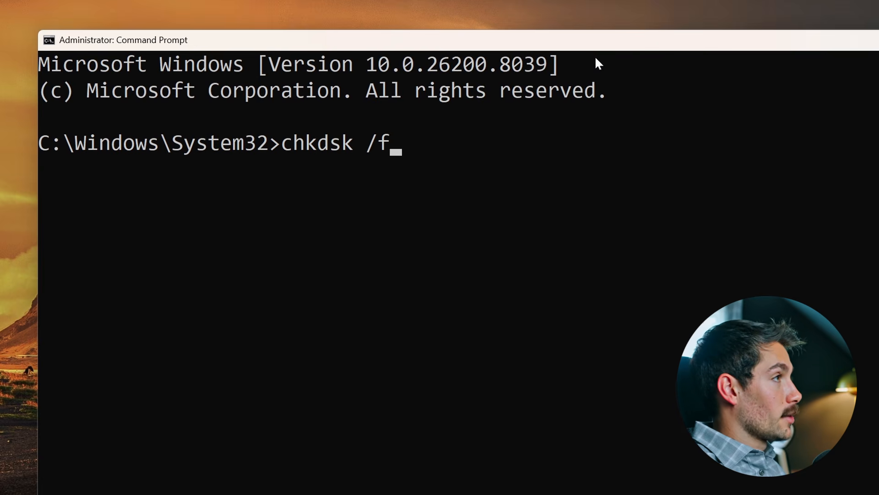
key("Return")
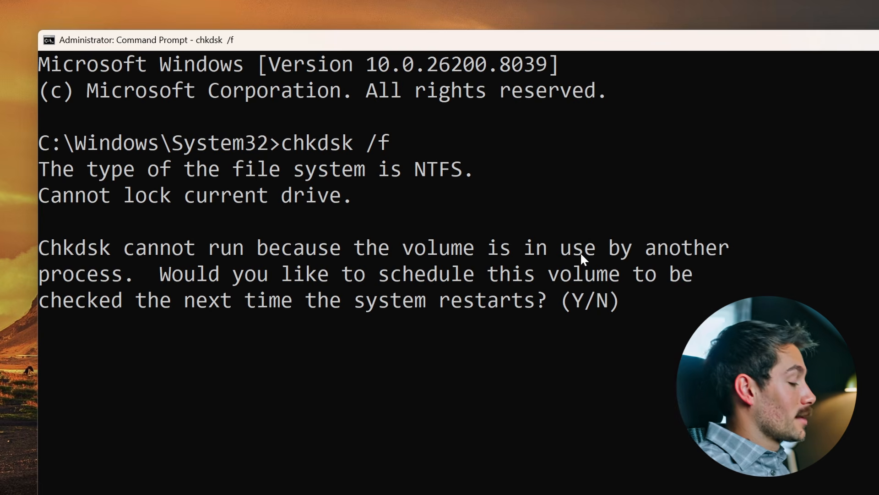
type("Y")
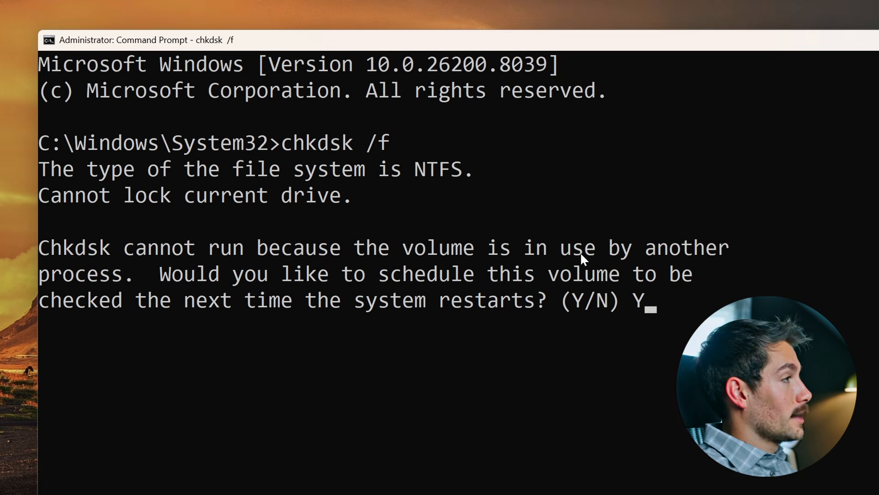
key("Return")
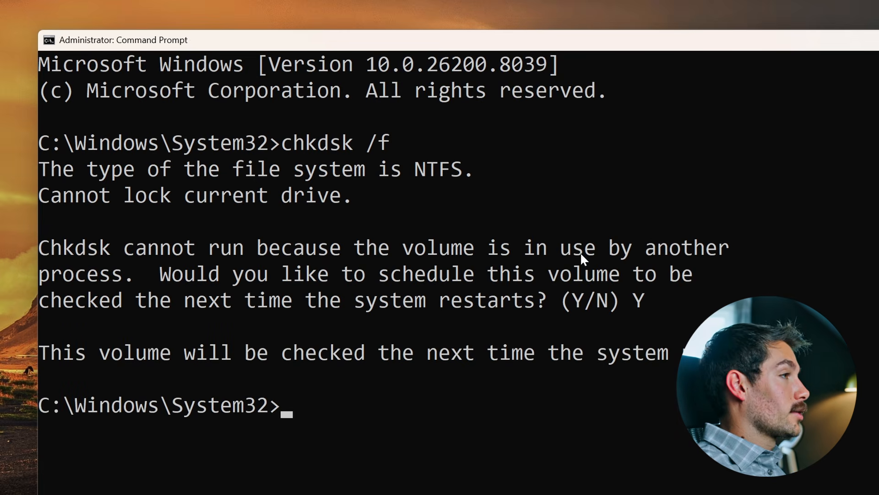